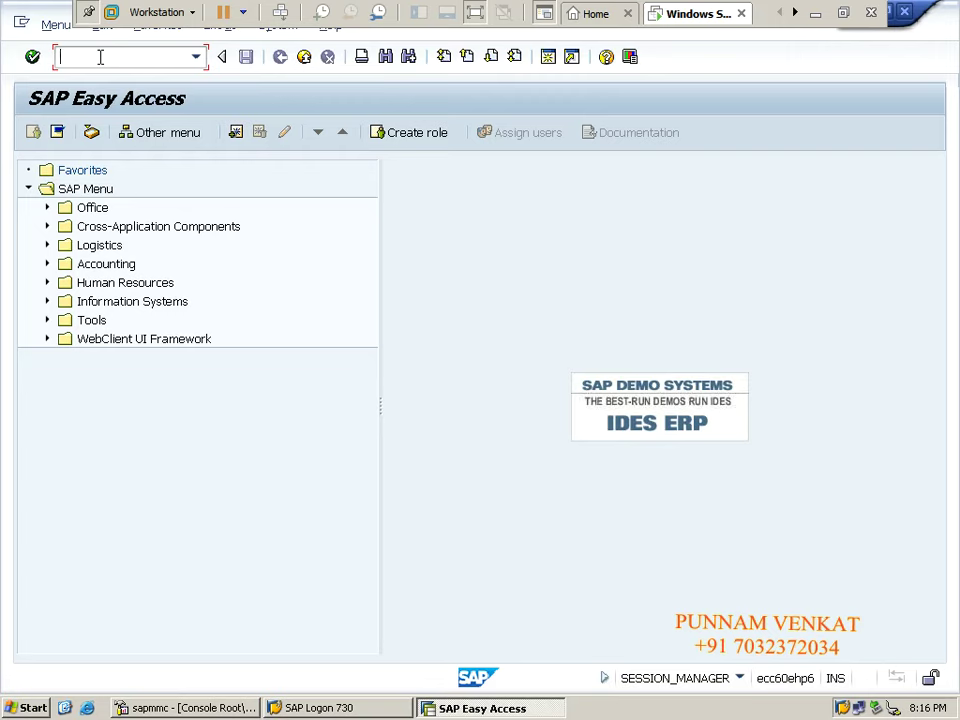
Open the G/L account document entry screen with transaction FB50
type("FB0")
key("BackSpace")
type("50")
key("Return")
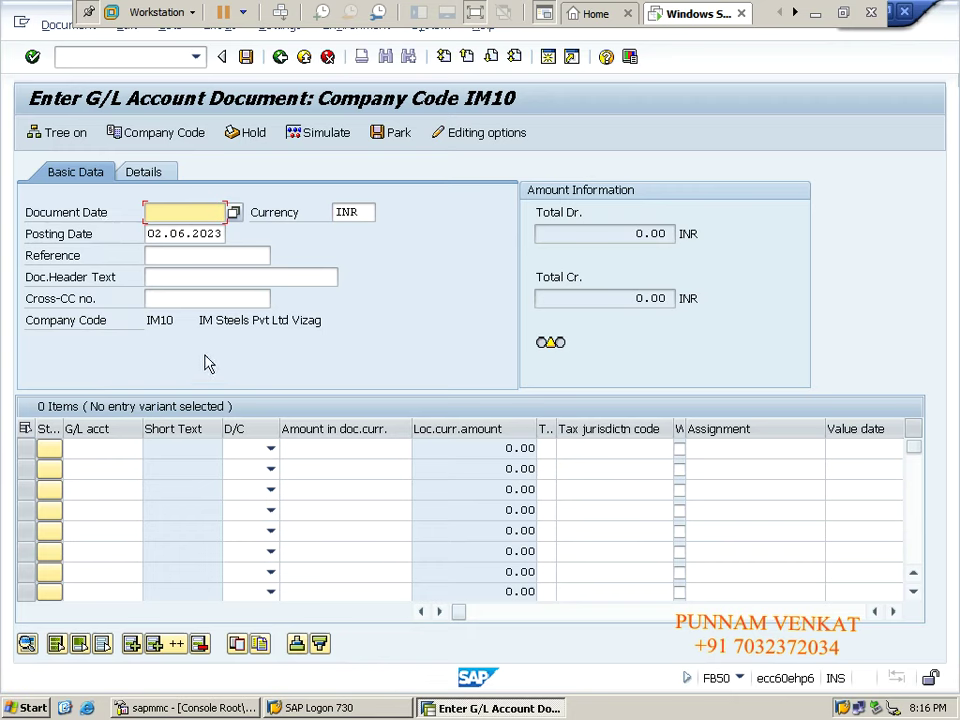
Set the first line item to Debit and the second line item to Credit in the G/L document
left_click(124, 300)
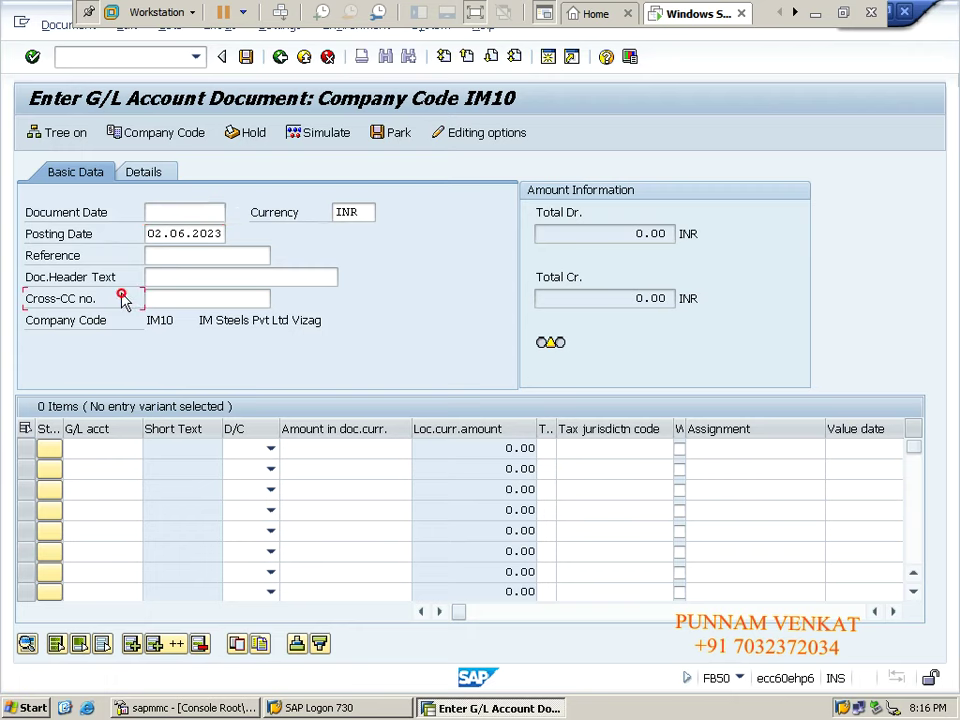
left_click(26, 448)
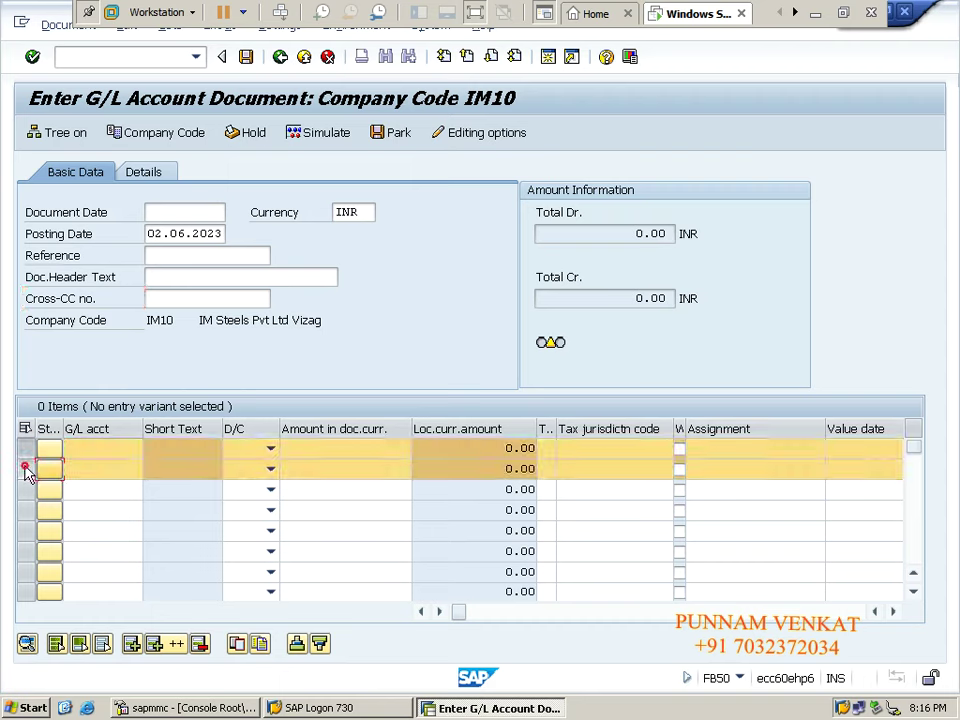
left_click(270, 449)
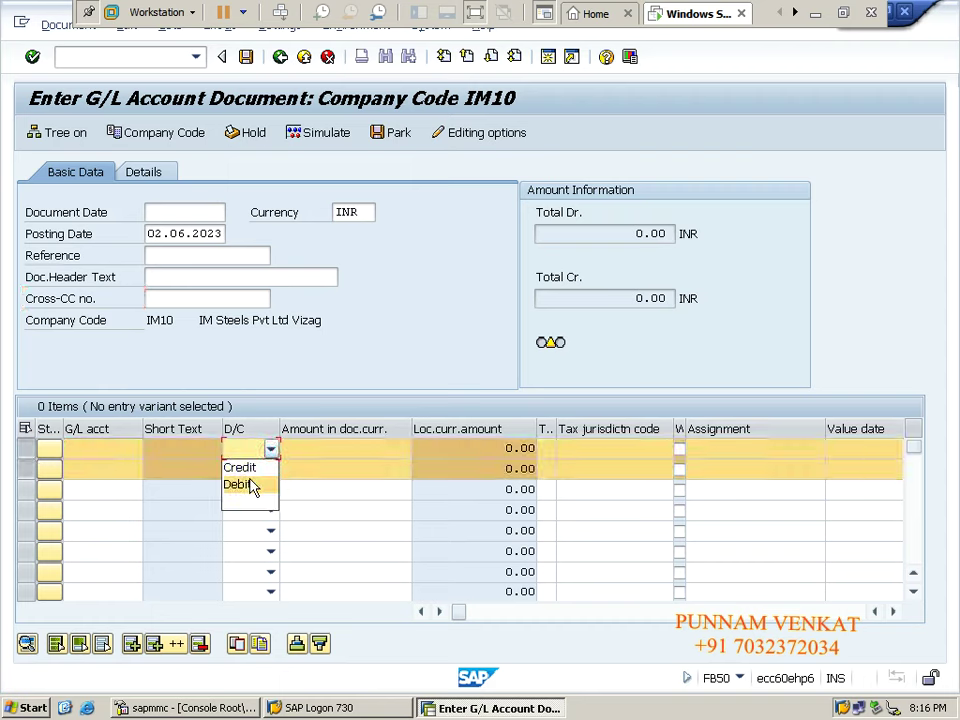
left_click(252, 484)
left_click(271, 470)
left_click(250, 489)
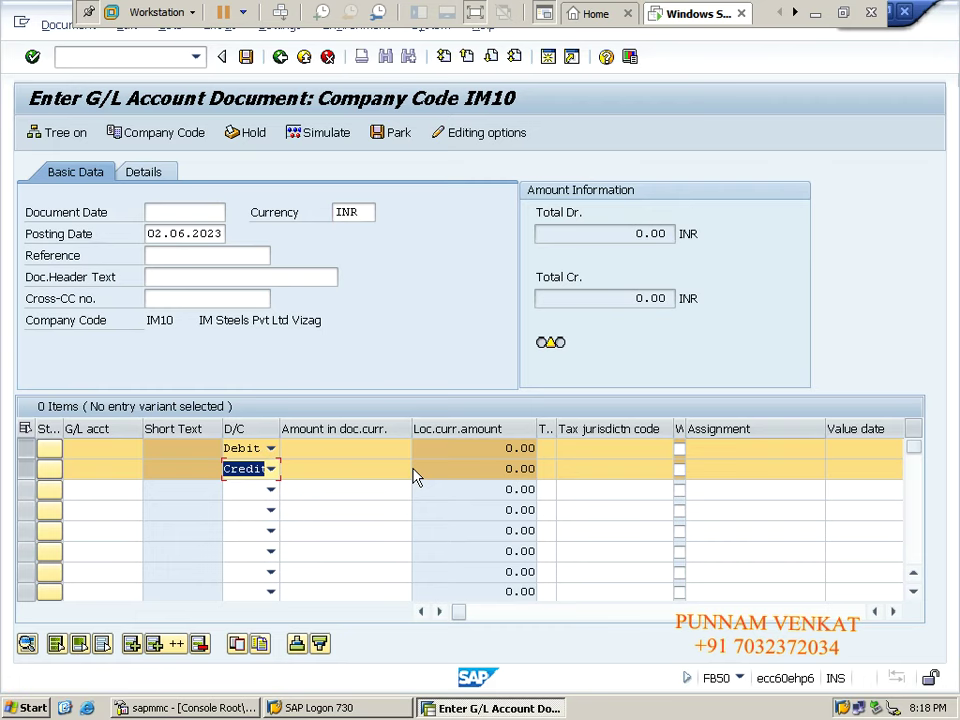
Switch to the SAP FI_New workbook in Excel and examine the header and line data diagrams and configuration paths on the Document Splitting sheet
left_click(819, 14)
key("Left")
key("Left")
key("Left")
key("Left")
key("Left")
key("Left")
key("Left")
key("Left")
key("Left")
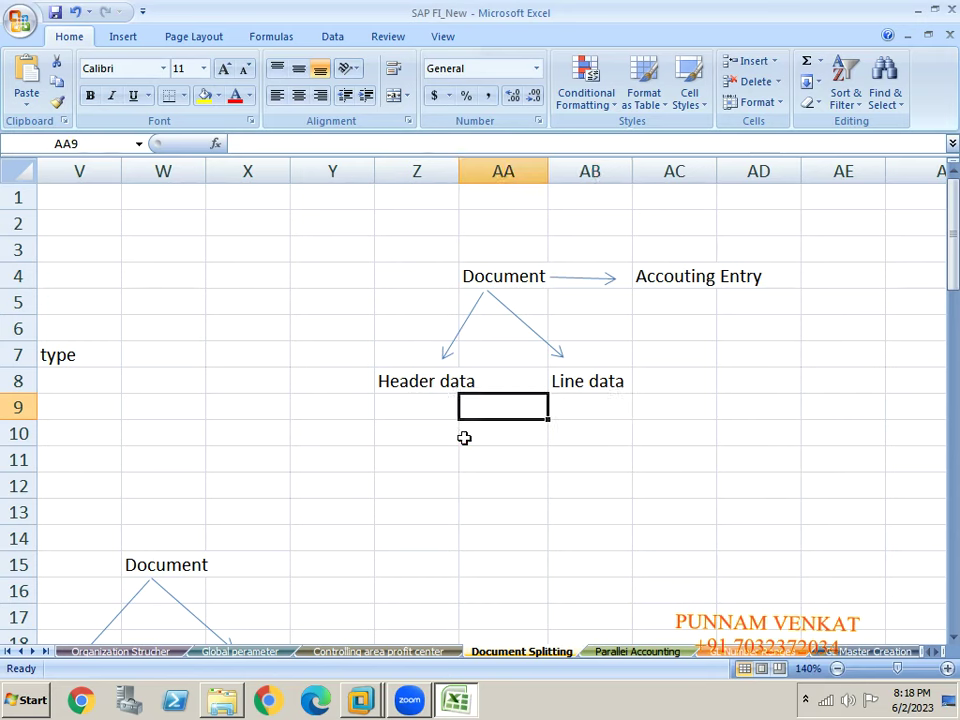
key("Down")
key("Down")
key("Down")
key("Down")
key("Down")
key("Down")
key("Down")
key("Down")
key("Down")
key("Down")
key("Down")
key("Down")
key("Down")
key("Down")
key("Down")
key("Down")
key("Down")
key("Down")
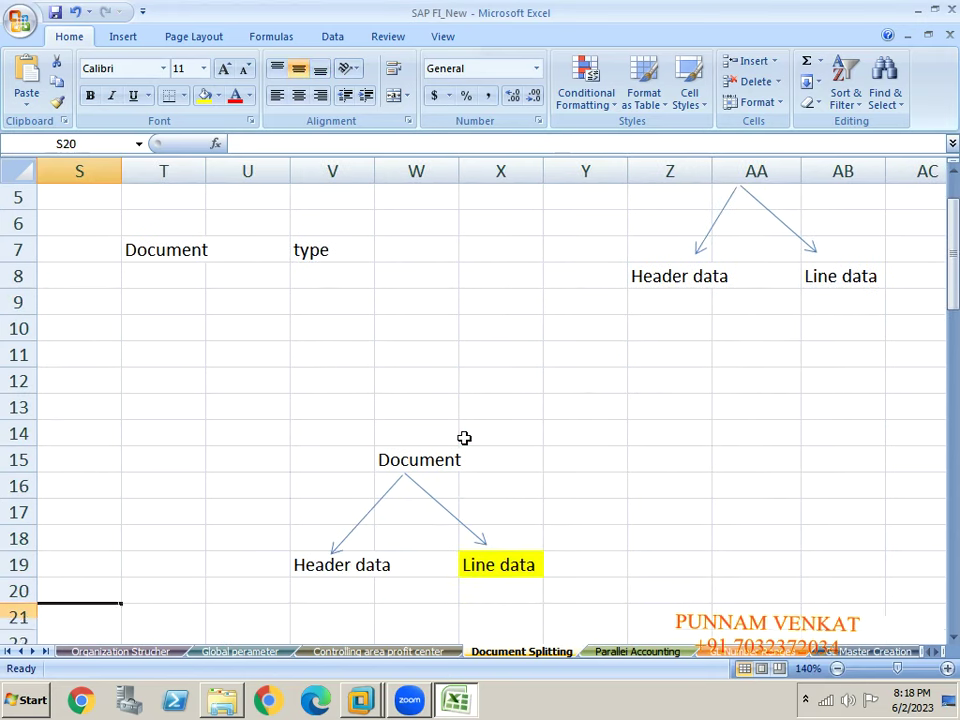
key("Left")
key("Left")
key("Left")
key("Left")
key("Left")
key("Left")
key("Left")
key("Left")
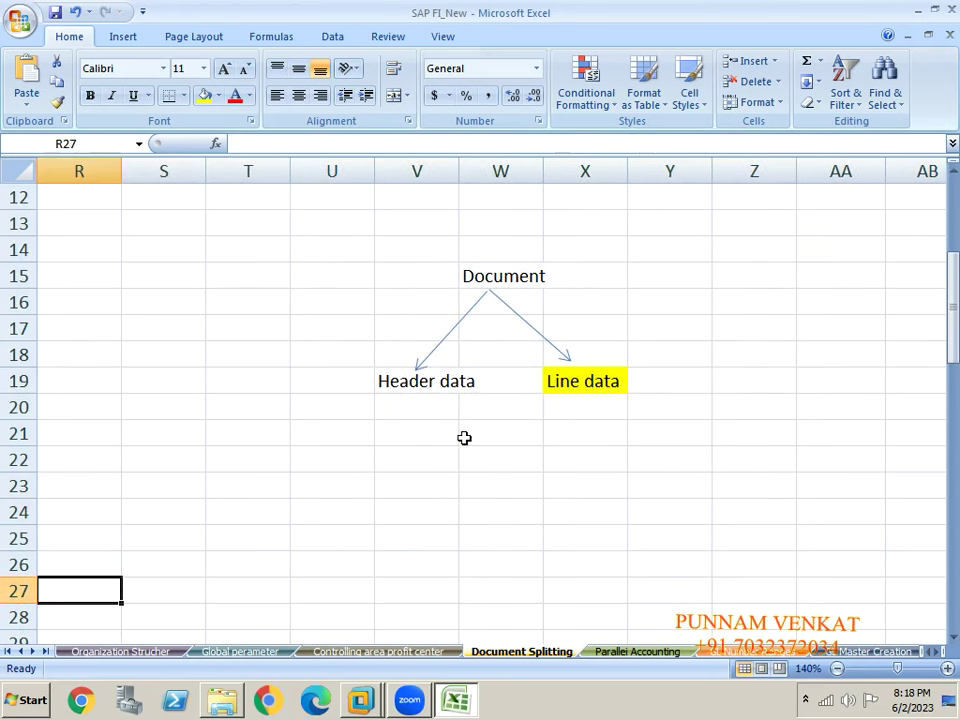
key("Left")
key("Left")
key("Up")
key("Up")
key("Up")
key("Up")
key("Up")
key("Up")
key("Up")
key("Up")
key("Up")
key("Up")
key("Up")
key("Up")
key("Up")
key("Up")
key("Up")
key("Up")
key("Up")
key("Up")
key("Up")
key("Up")
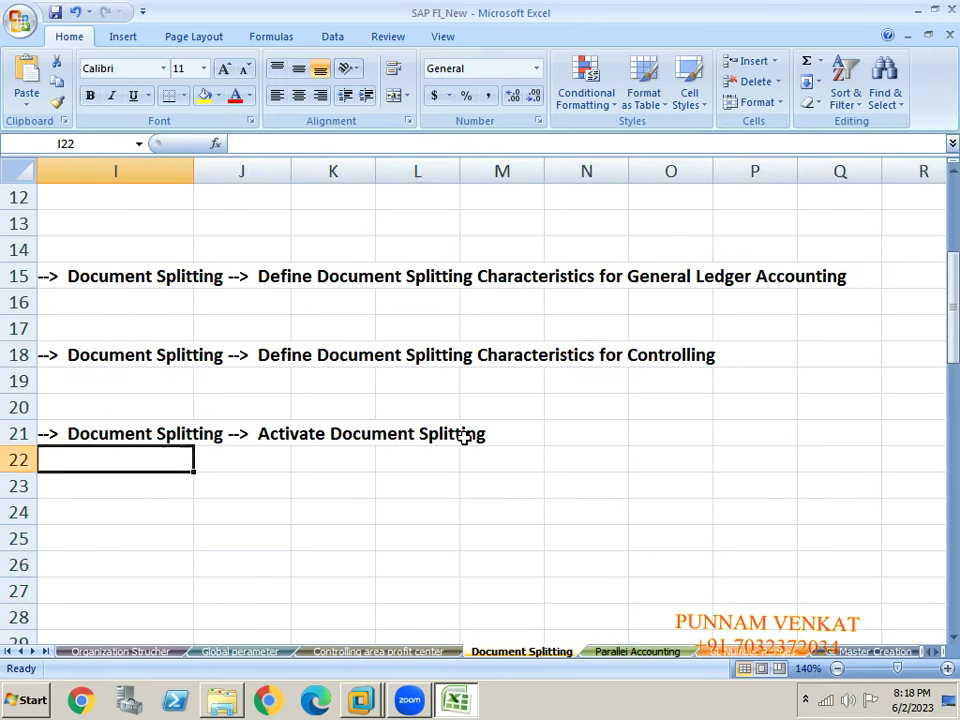
key("Up")
key("Up")
key("Right")
key("Right")
key("Right")
key("Right")
key("Right")
key("Right")
key("Right")
key("Right")
key("Right")
key("Right")
key("Right")
key("Right")
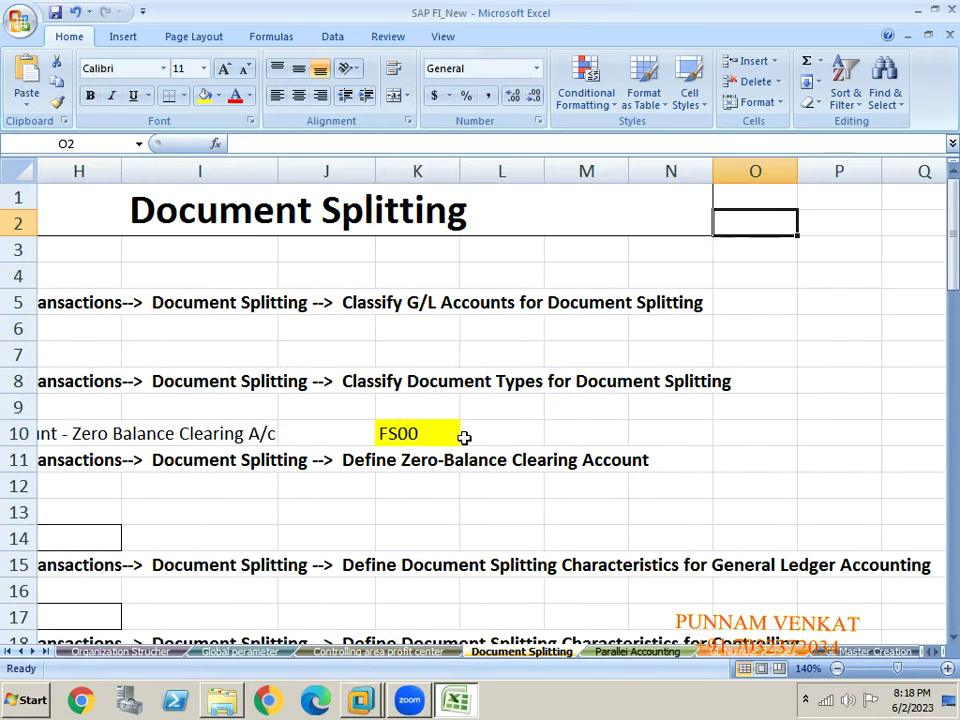
key("Right")
key("Right")
key("Right")
key("Down")
key("Down")
key("Down")
key("Down")
key("Down")
key("Down")
key("Down")
key("Down")
key("Down")
key("Down")
key("Down")
key("Down")
key("Down")
key("Down")
key("Down")
key("Down")
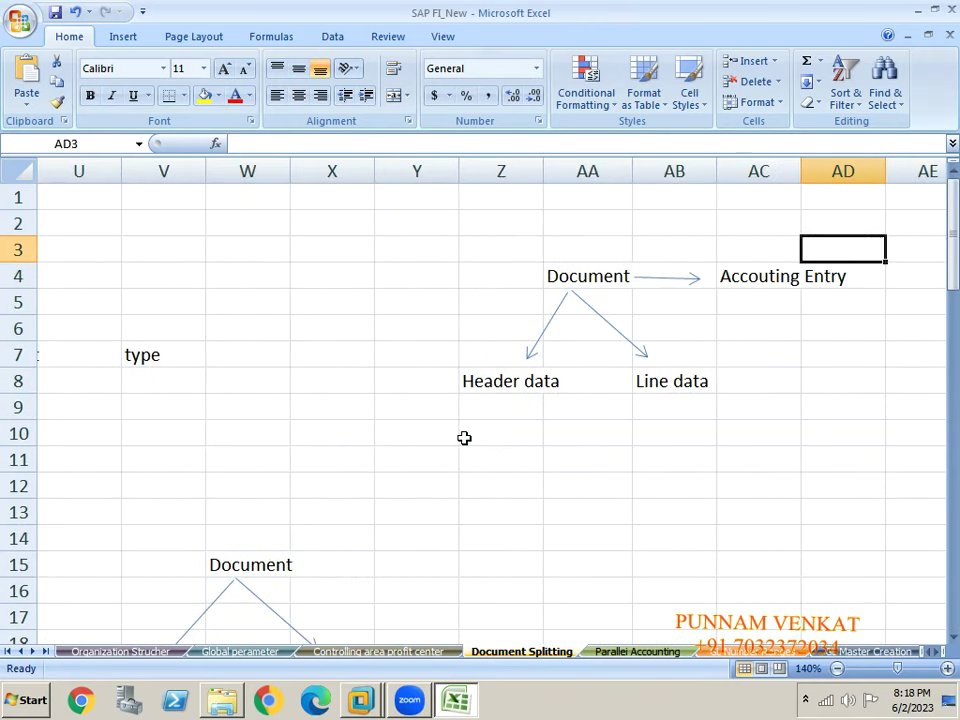
key("Down")
key("Down")
key("Down")
key("Down")
key("Down")
key("Down")
key("Down")
key("Down")
key("Down")
key("Down")
key("Down")
key("Down")
key("Down")
key("Down")
key("Down")
key("Down")
key("Down")
key("Down")
key("Down")
key("Down")
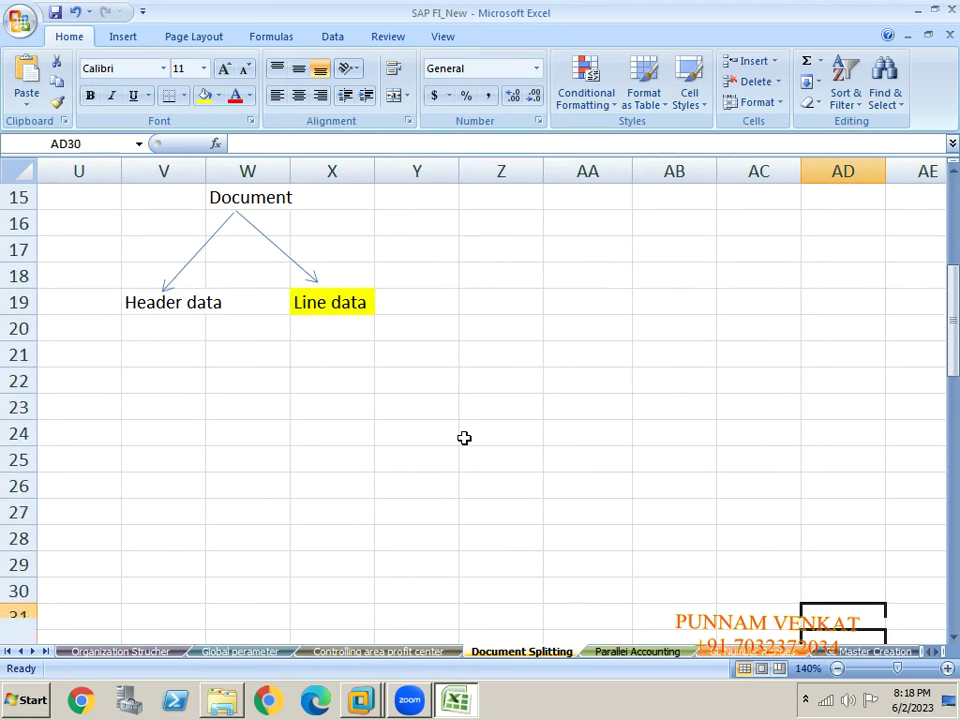
Locate the diagram of document splitting types on the Document Splitting sheet and examine it with its example entries at 70% zoom
left_click(836, 668)
left_click(836, 668)
left_click(836, 668)
left_click(836, 668)
left_click(836, 668)
left_click(836, 668)
left_click(836, 668)
left_click(836, 668)
left_click(836, 668)
left_click(836, 668)
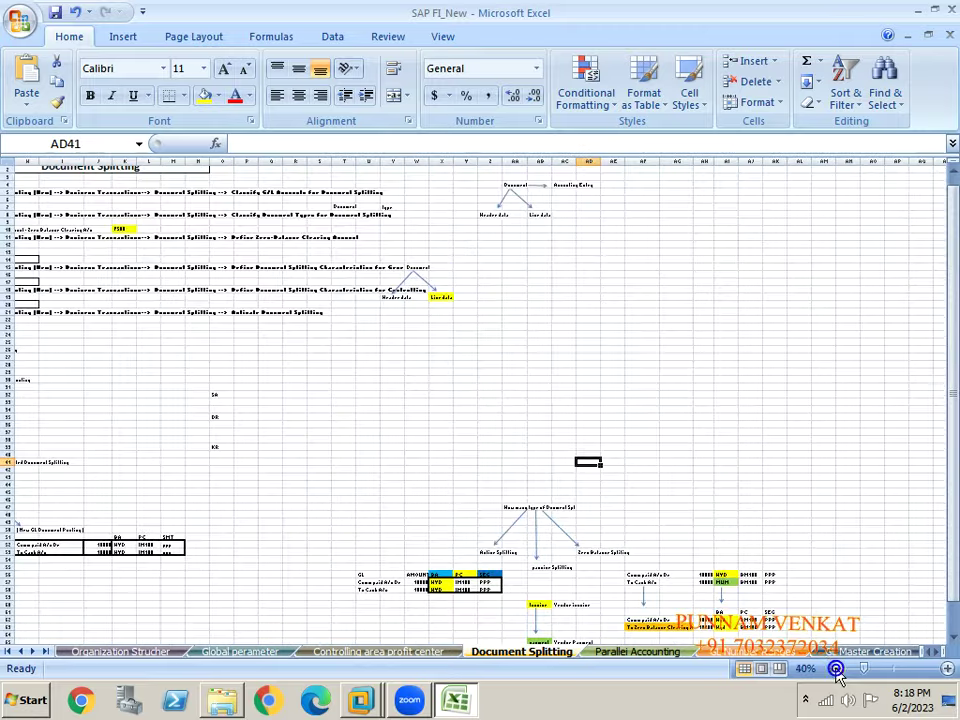
left_click(836, 668)
left_click(836, 668)
left_click(306, 338)
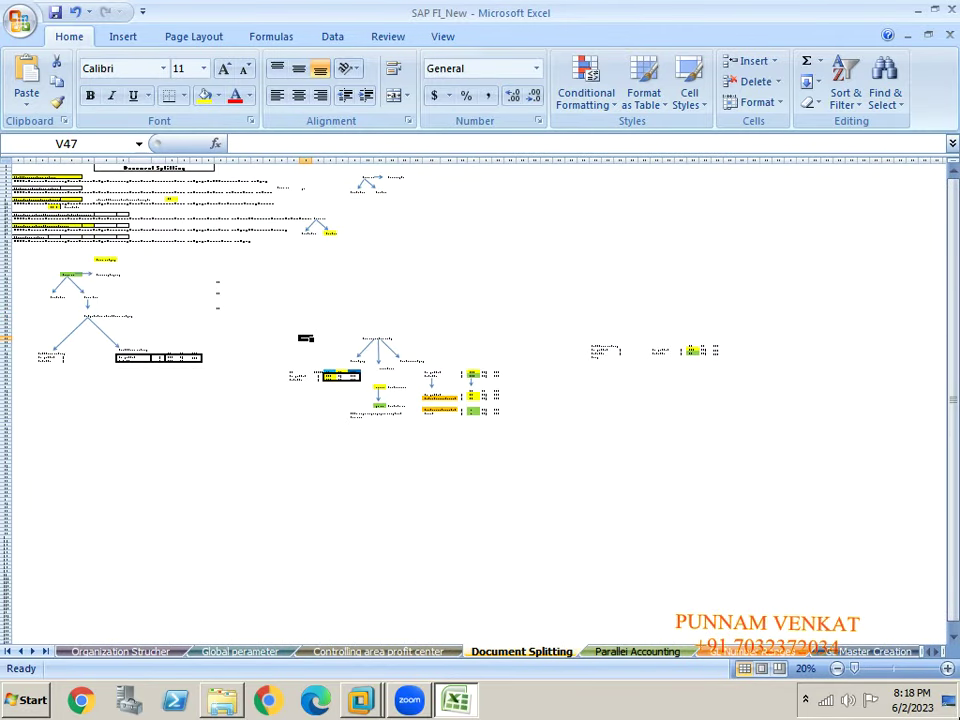
left_click(948, 669)
left_click(948, 669)
left_click(948, 669)
left_click(948, 669)
left_click(948, 669)
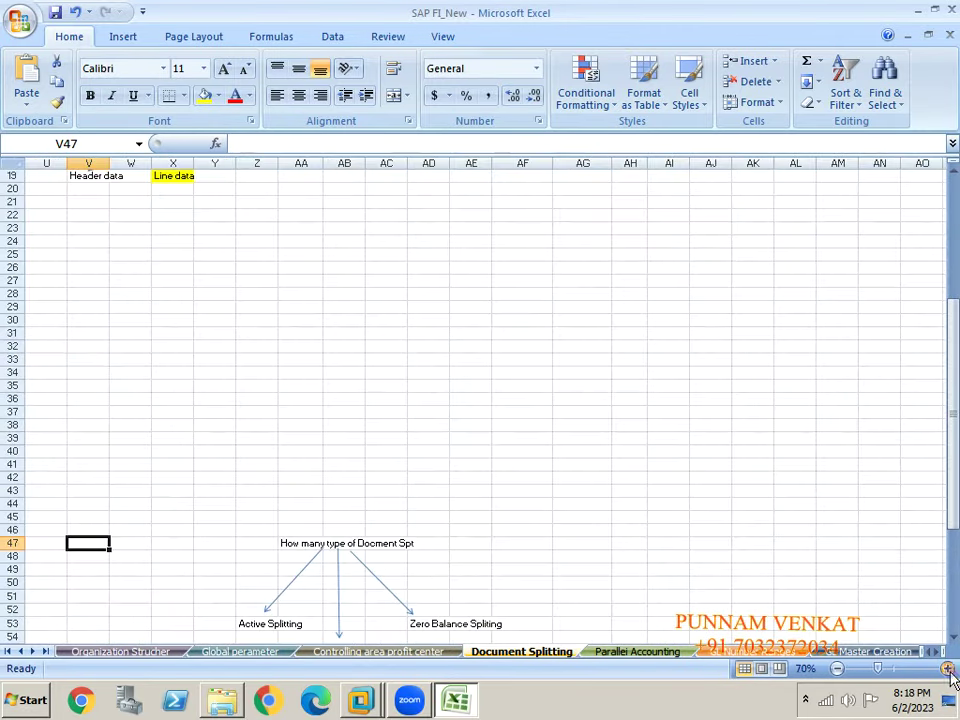
left_click(538, 567)
key("Down")
key("Down")
key("Down")
key("Down")
key("Down")
key("Down")
key("Down")
key("Down")
key("Down")
key("Down")
key("Down")
key("Down")
key("Down")
key("Down")
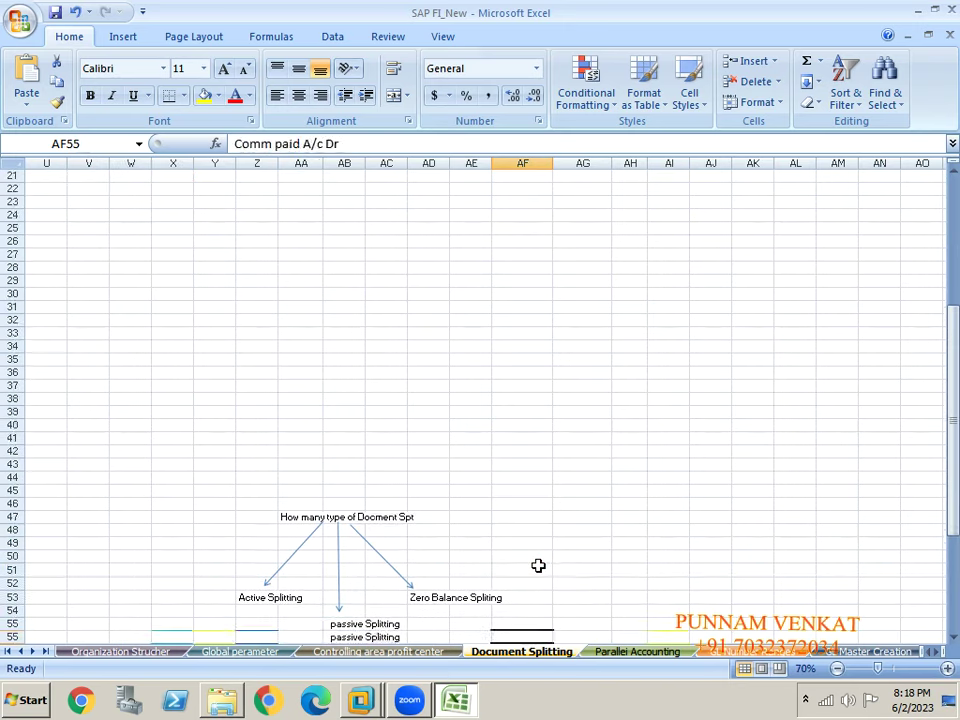
Go back to the diagram on the Document Splitting sheet that divides a document into header data and line item data
key("Left")
key("Left")
key("Left")
key("Left")
key("Left")
key("Left")
key("Left")
key("Left")
key("Left")
key("Left")
key("Left")
key("Left")
key("Left")
key("Left")
key("Left")
key("Left")
key("Left")
key("Left")
key("Left")
key("Left")
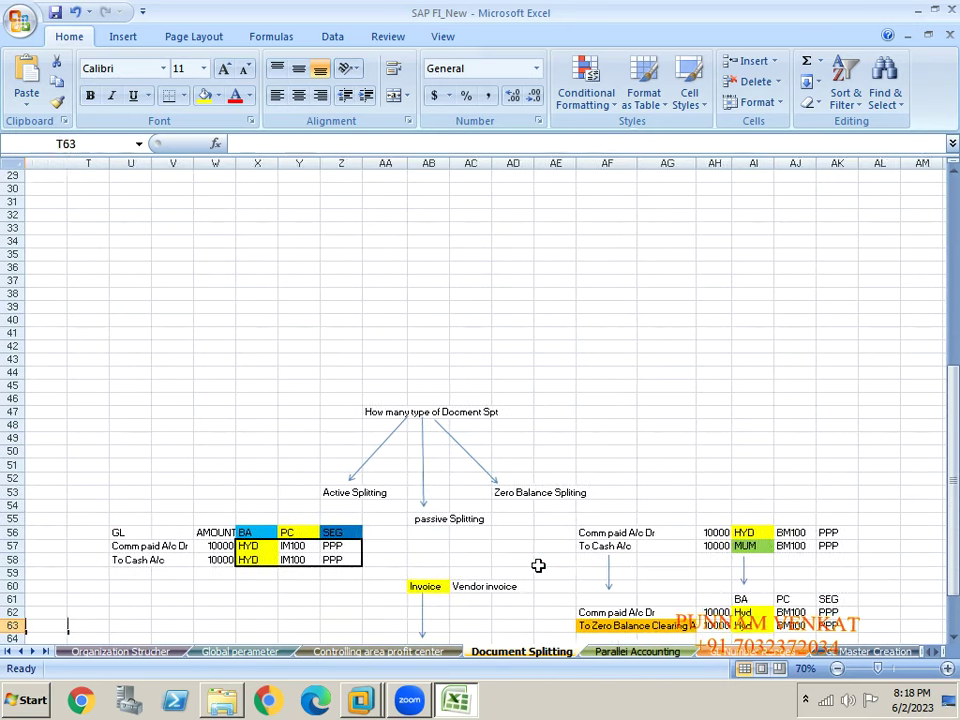
key("Left")
key("Left")
key("Left")
key("Left")
key("Left")
key("Left")
key("Left")
key("Left")
key("Up")
key("Up")
key("Up")
key("Up")
key("Up")
key("Up")
key("Up")
key("Up")
key("Up")
key("Up")
key("Up")
key("Up")
key("Up")
key("Up")
key("Up")
key("Up")
key("Up")
key("Up")
key("Up")
key("Up")
key("Up")
key("Up")
key("Up")
key("Up")
key("Up")
key("Up")
key("Up")
key("Up")
key("Up")
key("Up")
key("Up")
key("Up")
key("Up")
key("Up")
key("Up")
key("Up")
key("Up")
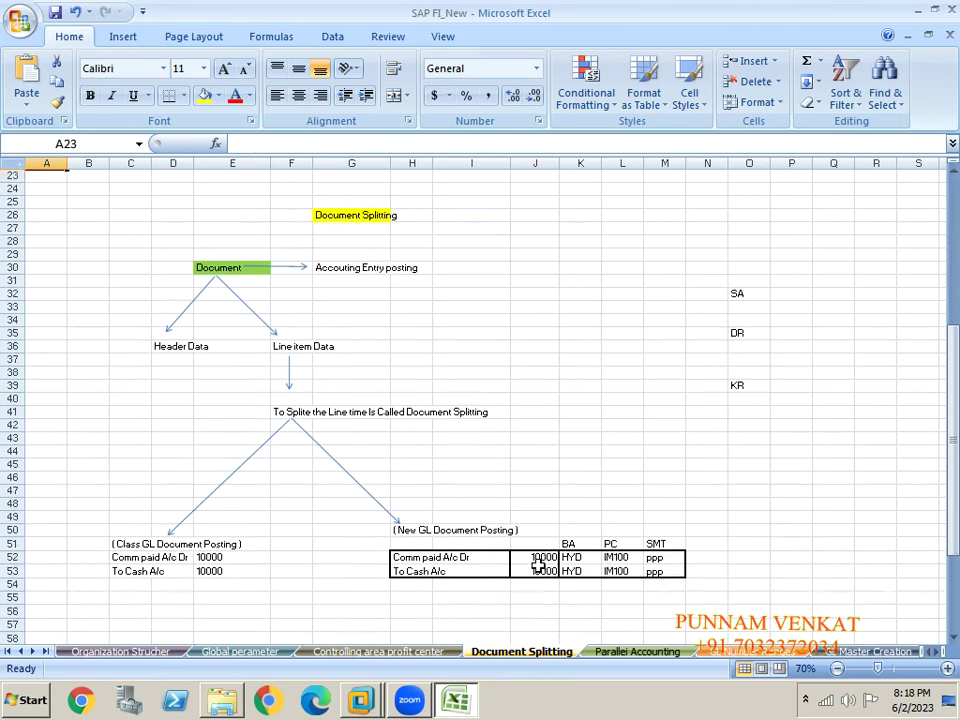
Enlarge the Document Splitting sheet to 140% with the Document diagram and the document splitting definition in view
left_click(947, 668)
left_click(947, 668)
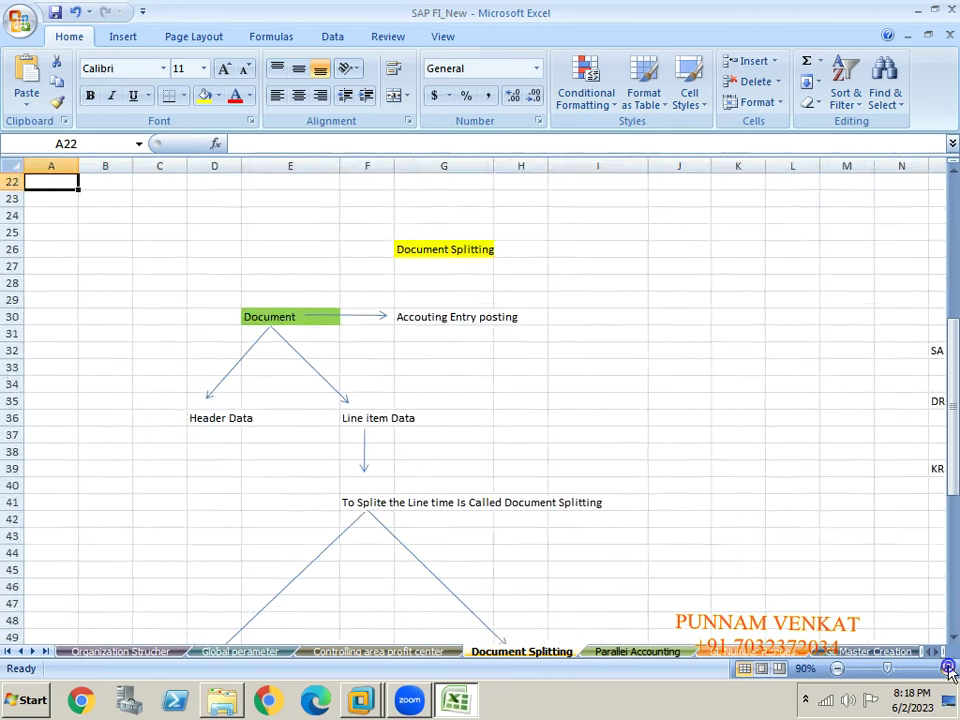
left_click(947, 668)
left_click(947, 668)
left_click(947, 668)
left_click(499, 527)
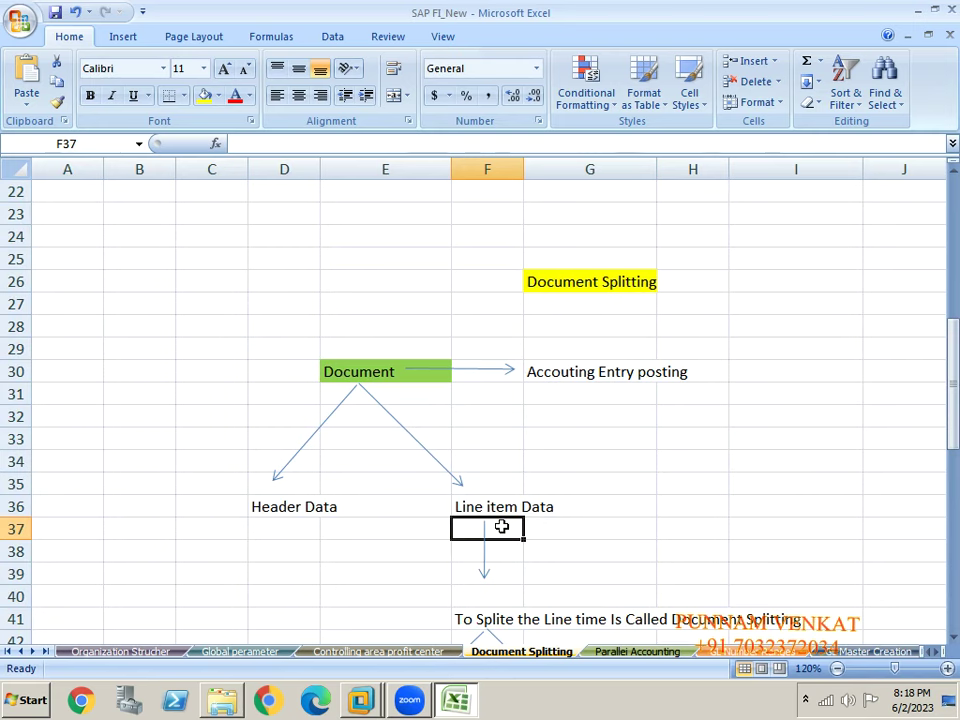
key("Down")
key("Down")
key("Down")
key("Down")
key("Down")
key("Down")
key("Down")
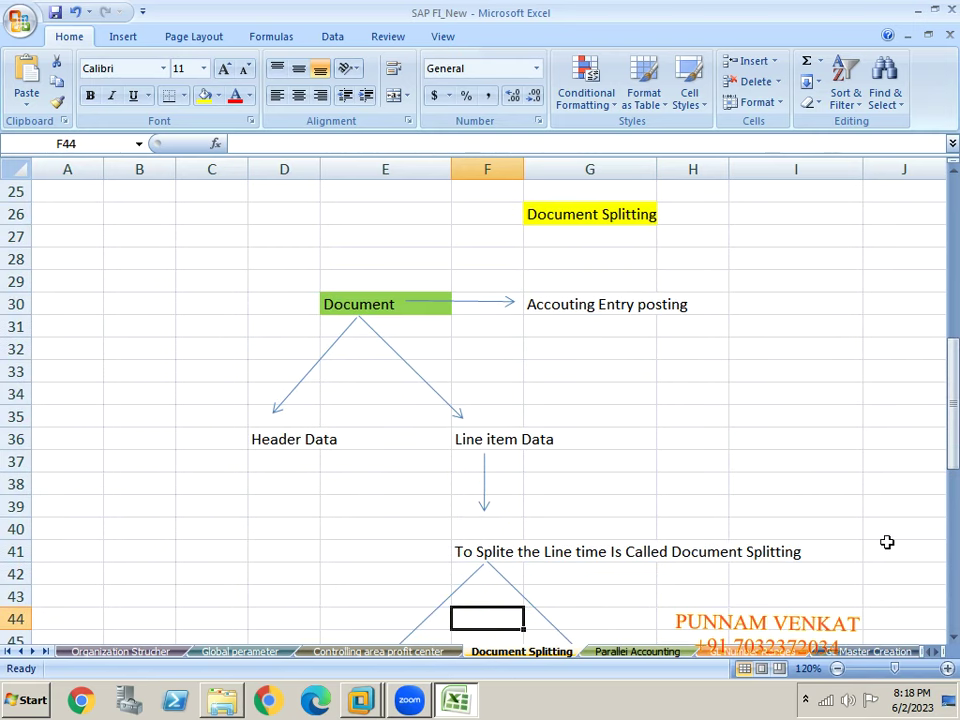
left_click(947, 668)
left_click(947, 668)
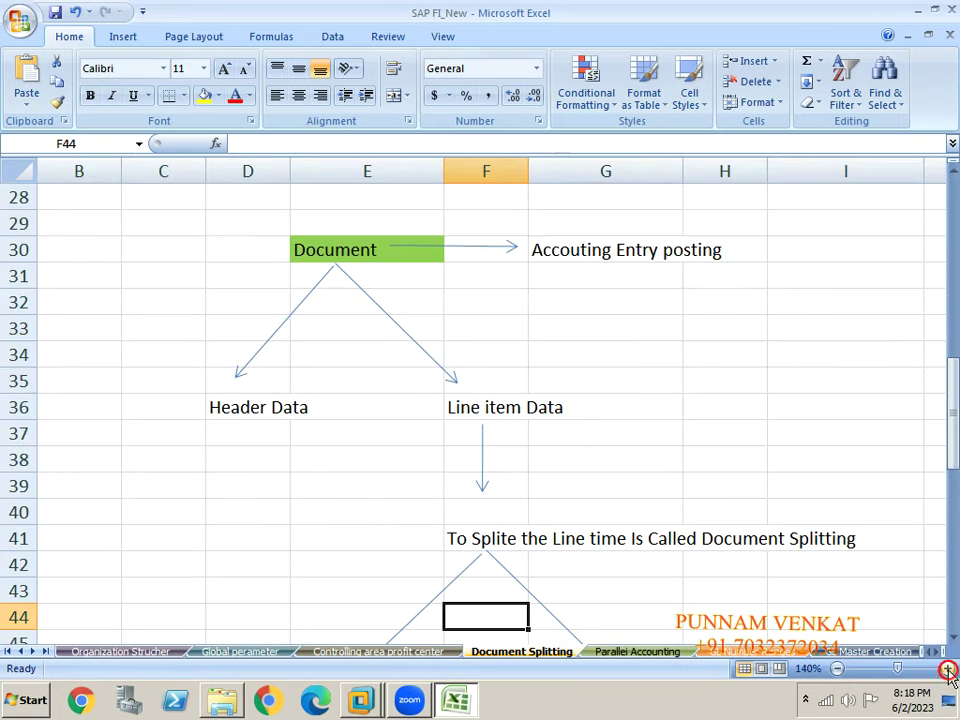
left_click(655, 497)
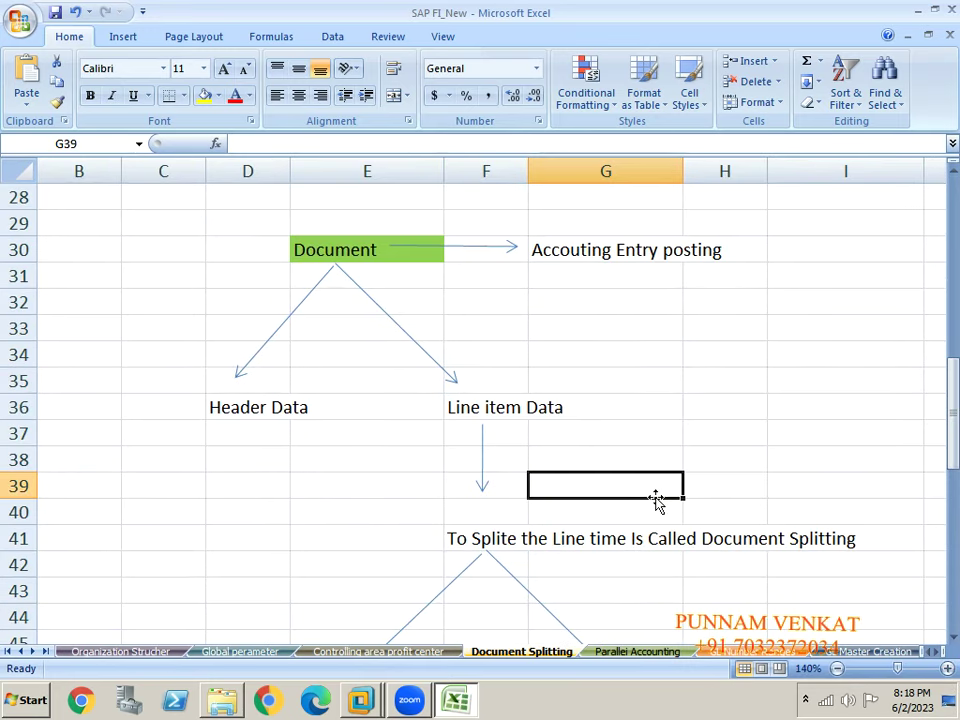
Examine the Document diagram from accounting entry posting through Header Data and Line item Data to the document splitting definition
key("Up")
key("Up")
key("Up")
key("Up")
key("Up")
key("Up")
key("Up")
key("Up")
key("Up")
key("Up")
key("Up")
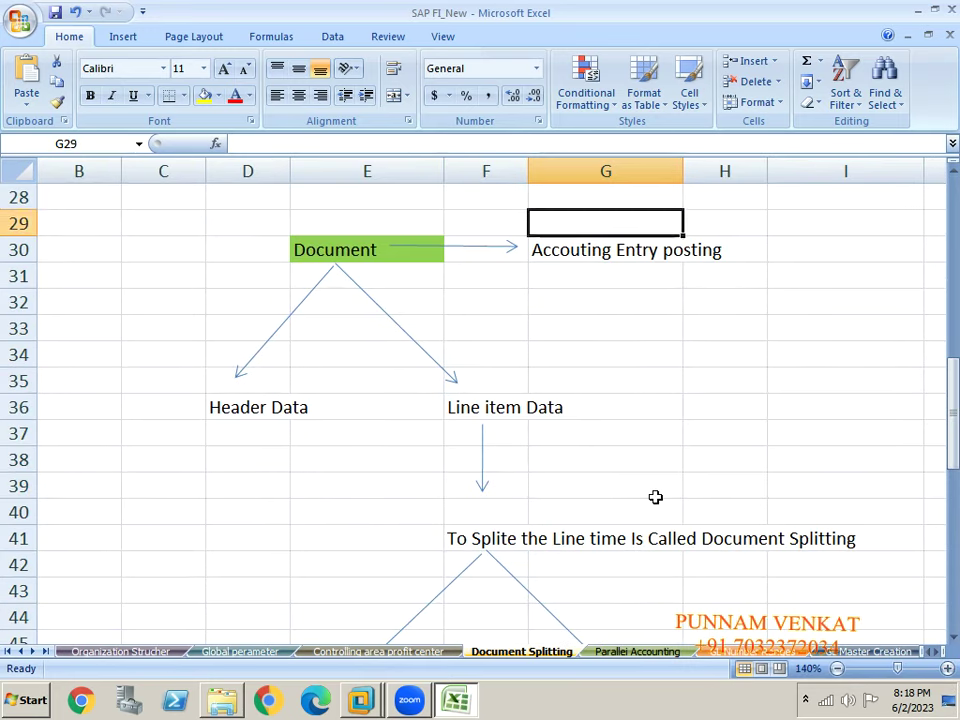
left_click(368, 238)
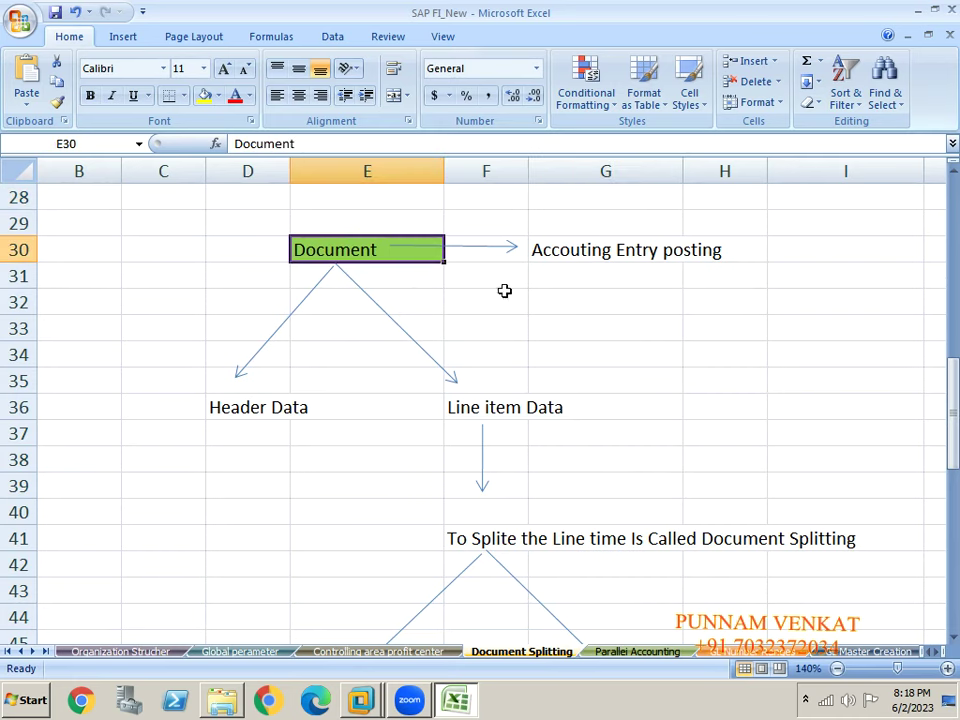
left_click(594, 265)
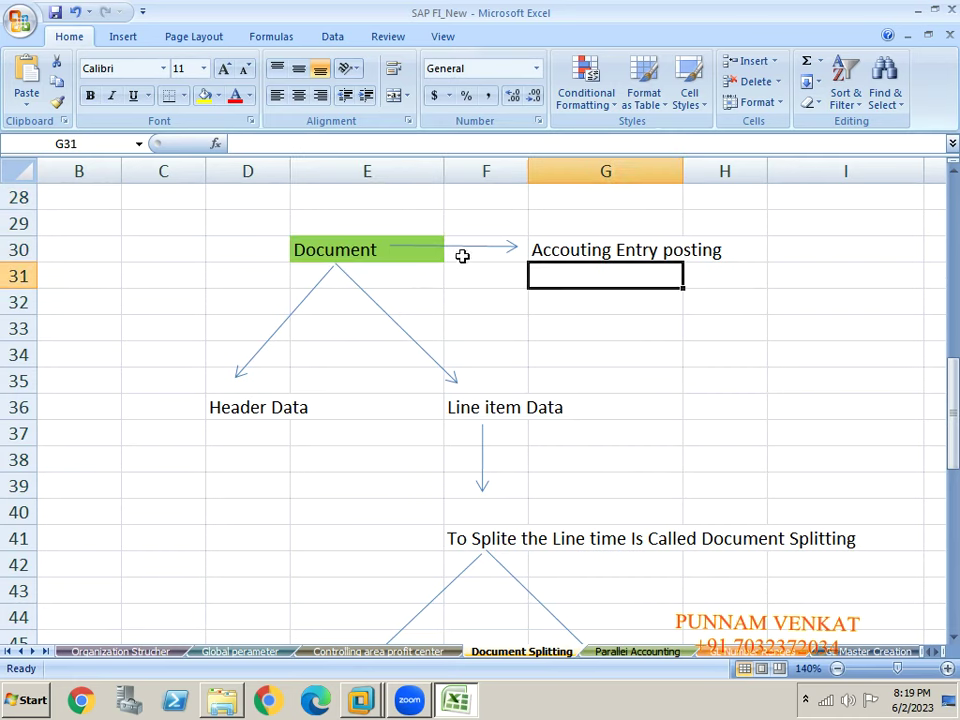
left_click(360, 268)
left_click(240, 410)
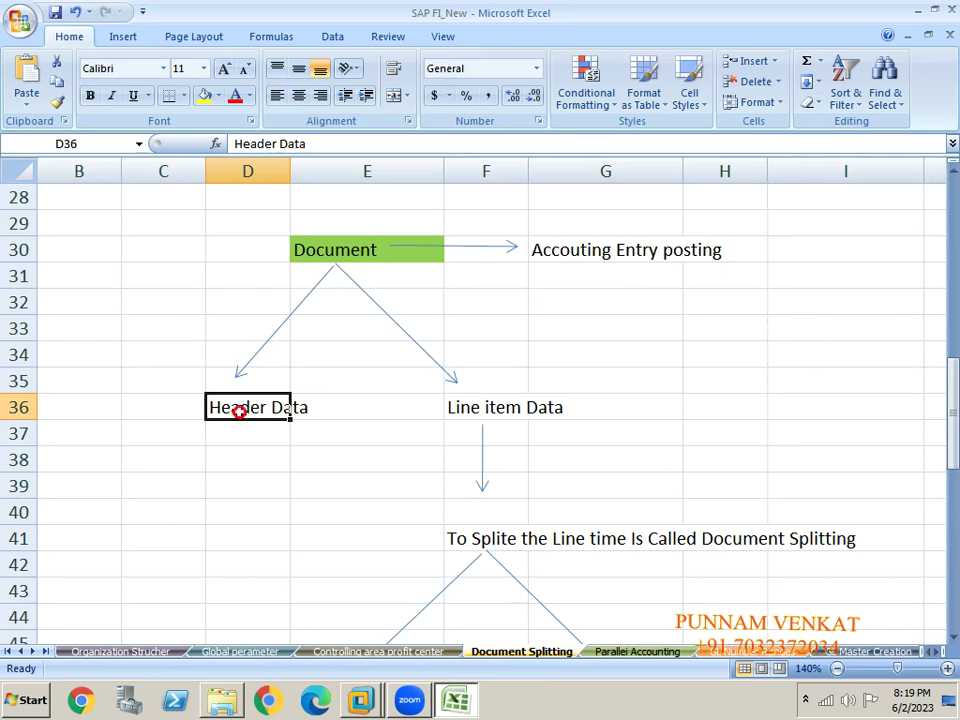
left_click(497, 404)
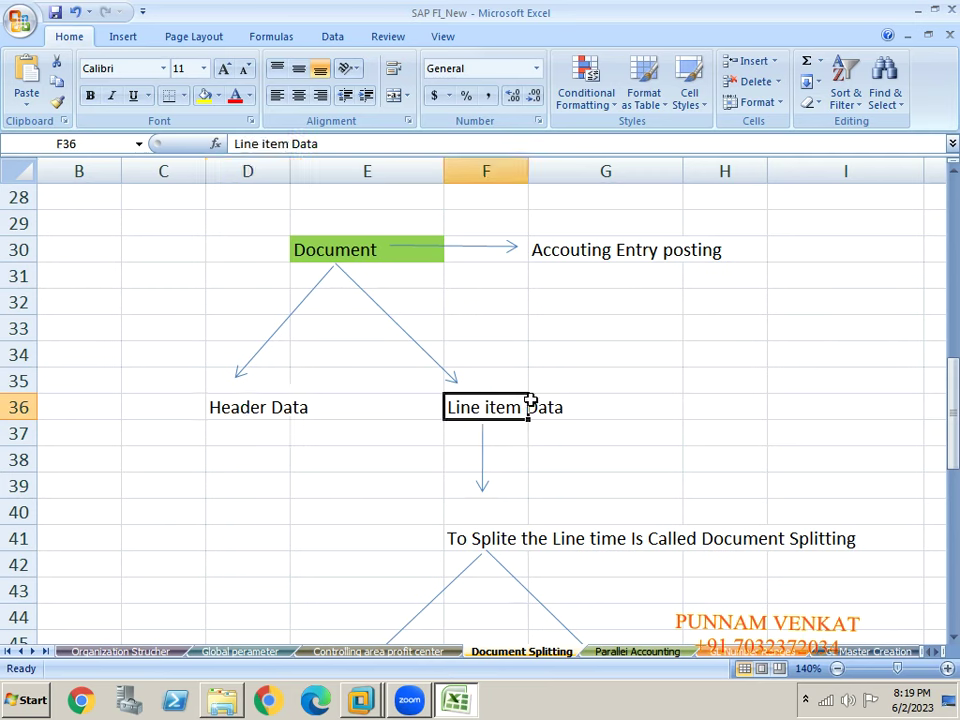
left_click(491, 540)
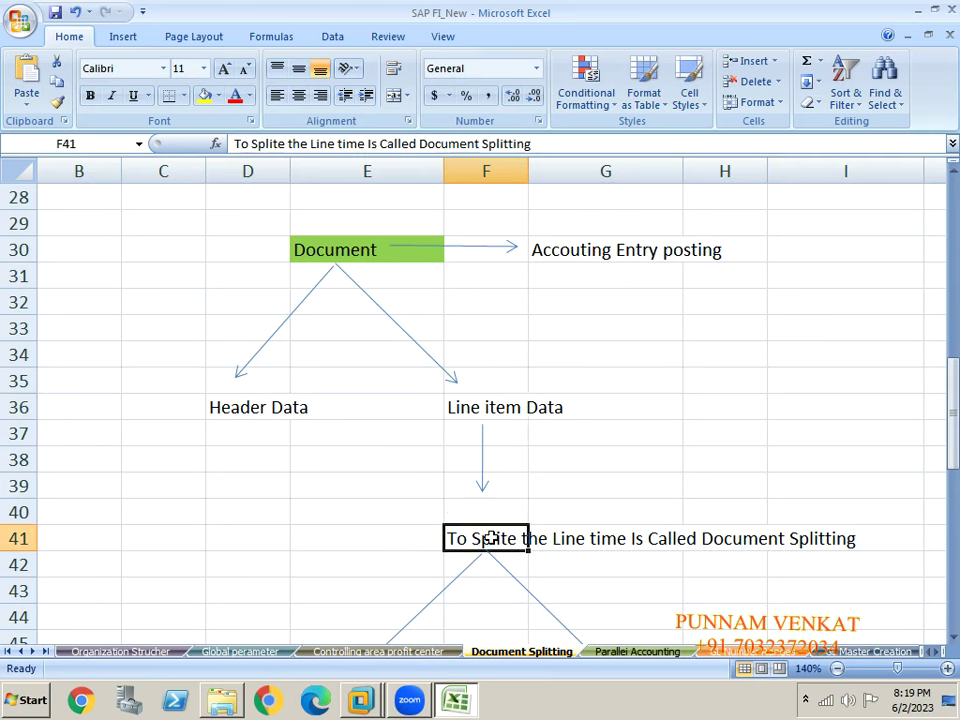